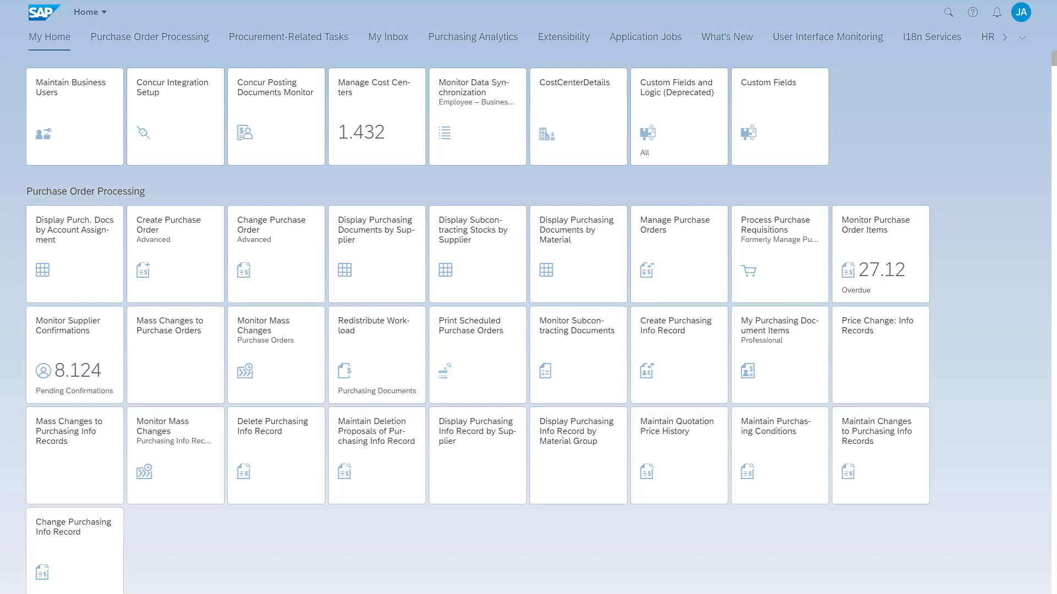
# Open the Communication Systems app from the Communication Management space.
pyautogui.click(1022, 38)
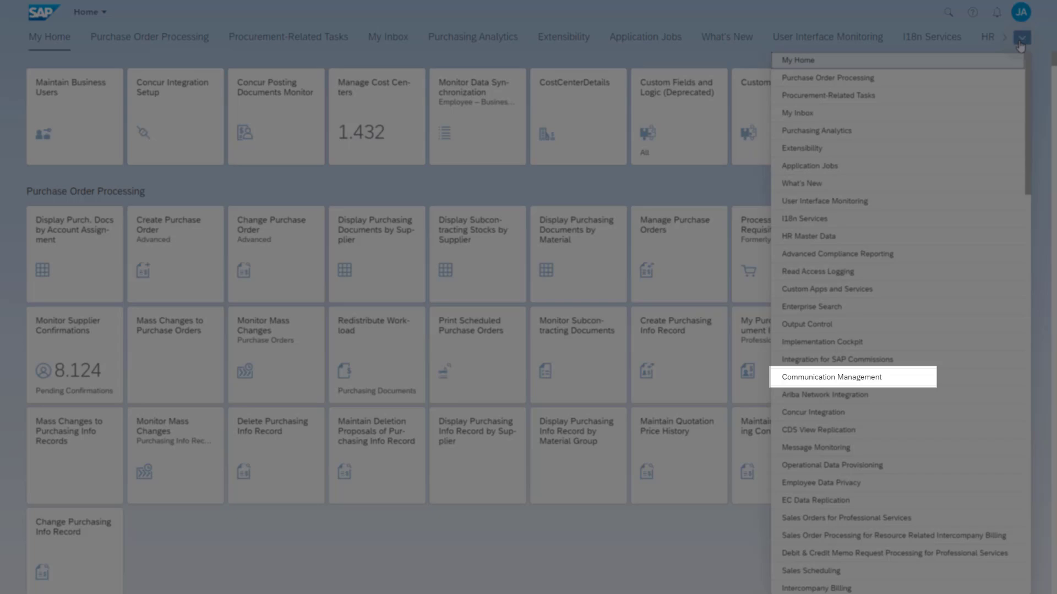
pyautogui.click(828, 375)
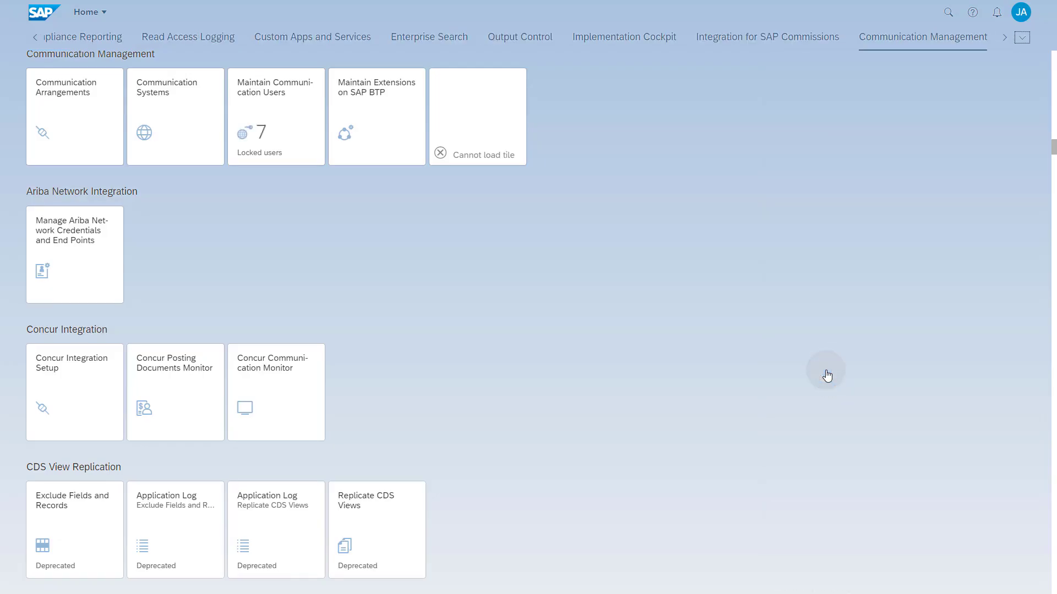
pyautogui.click(179, 103)
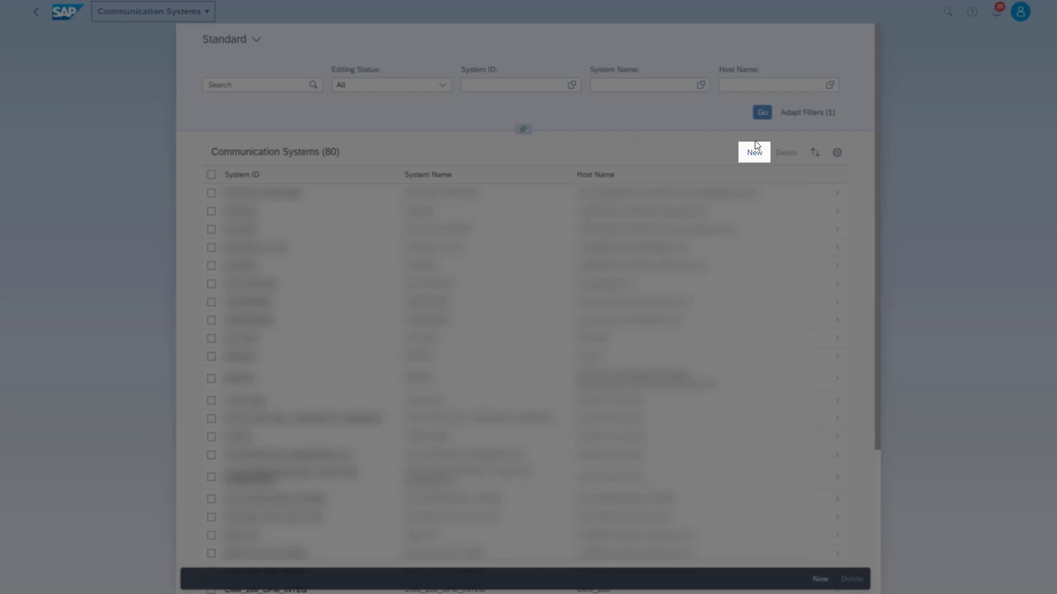
# Create a new communication system with System ID and name CALM-VIDEO.
pyautogui.click(760, 156)
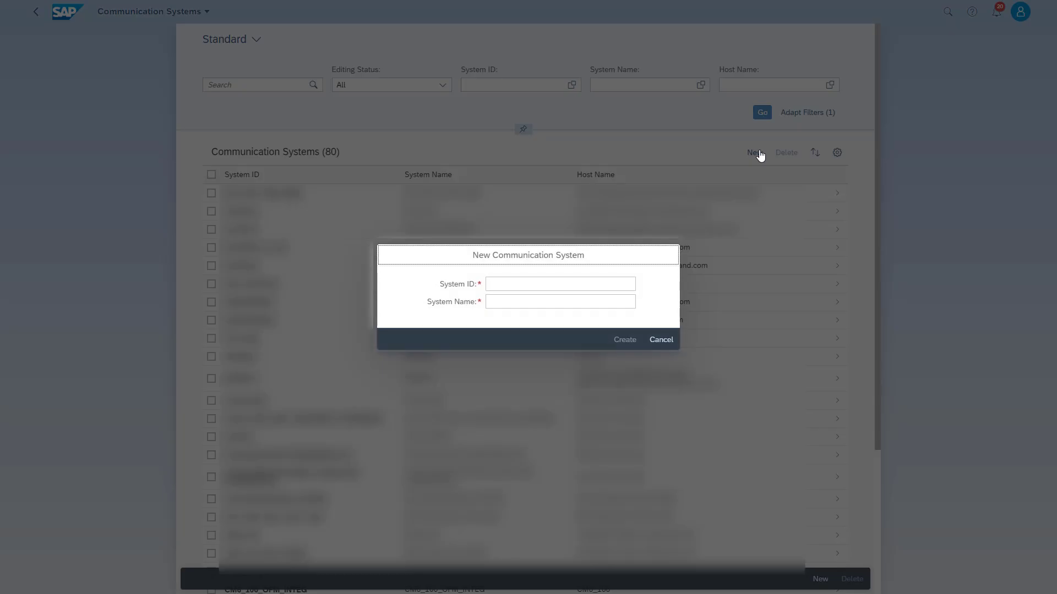
pyautogui.click(548, 286)
pyautogui.write('CALM-VIDEO')
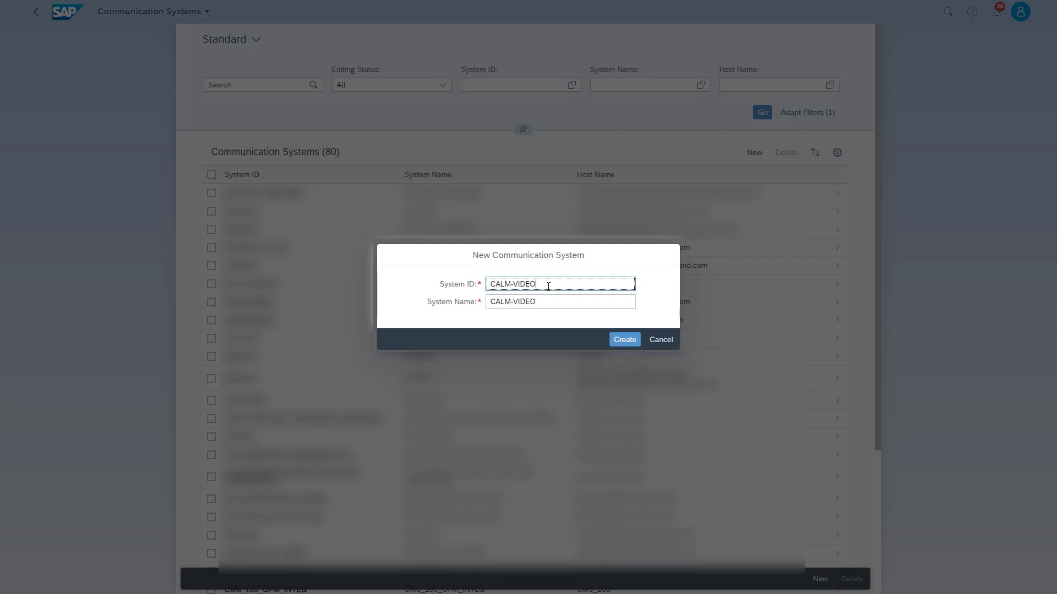
pyautogui.click(617, 341)
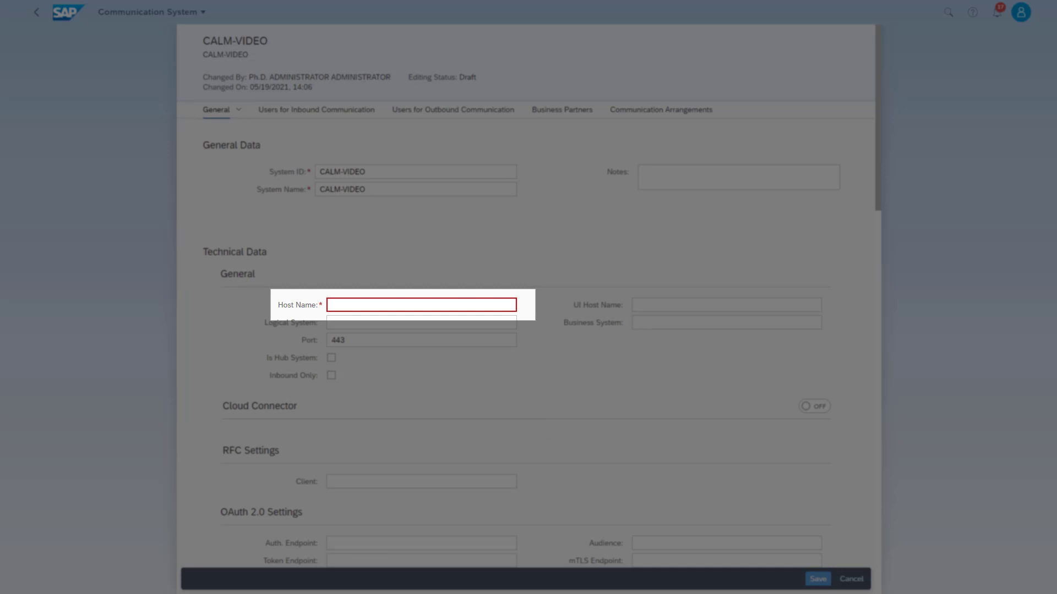
# Set the CALM-VIDEO host name to eu10.alm.cloud.sap and save the draft.
pyautogui.click(346, 305)
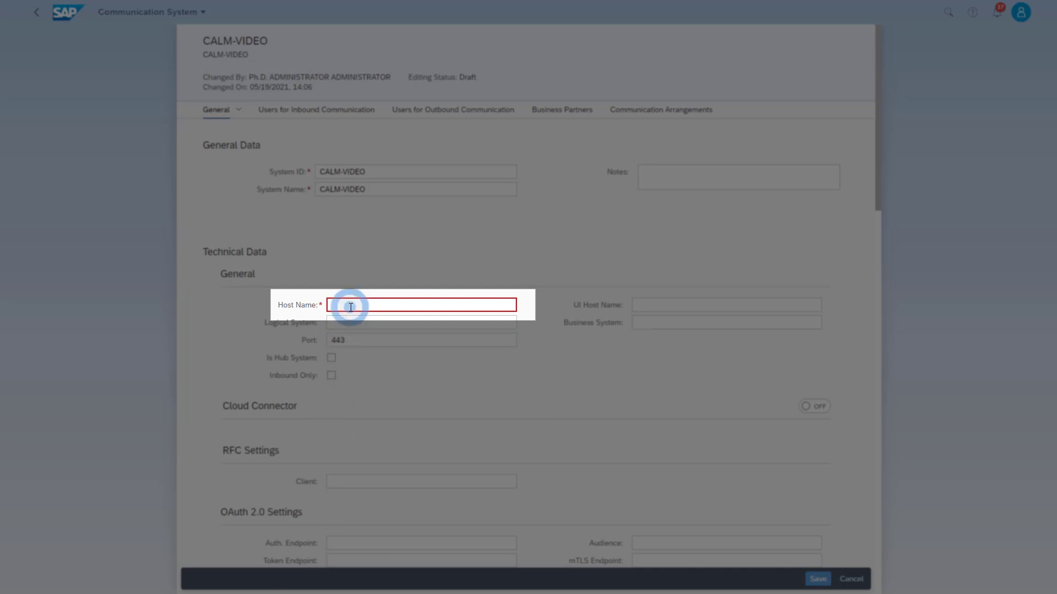
pyautogui.write('eu10.alm.cloud.sap')
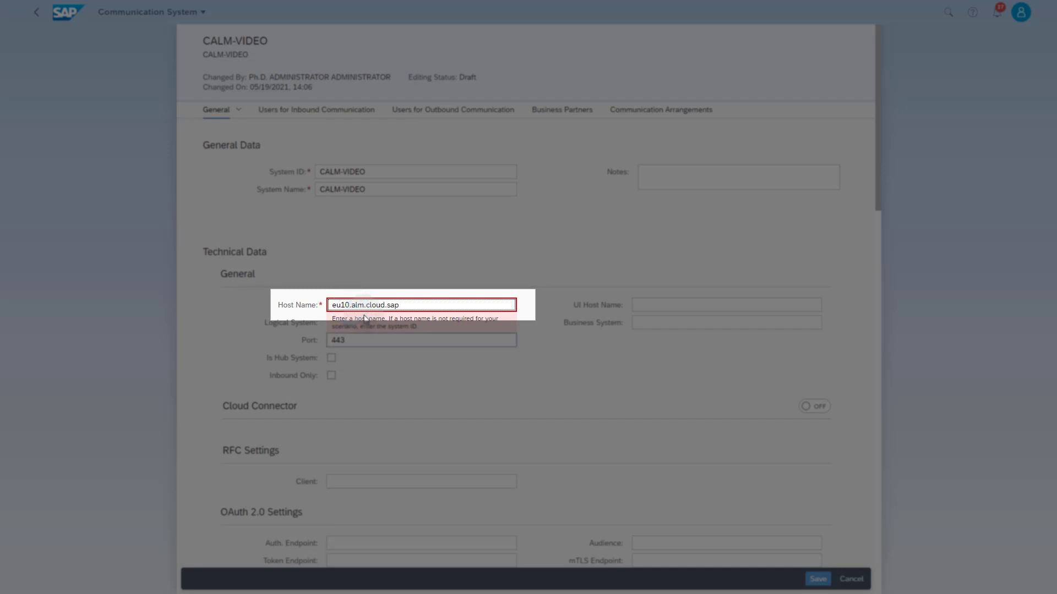
pyautogui.click(461, 368)
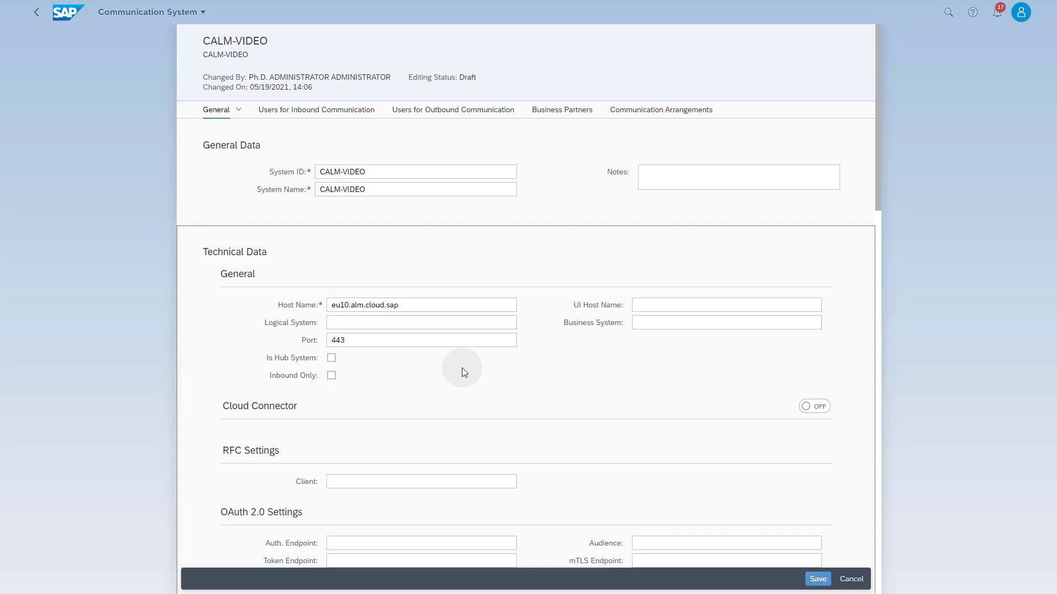
# Paste the eu10.hana.ondemand.com OAuth token URL into the OAuth 2.0 Token Endpoint.
pyautogui.scroll(-3, 461, 368)
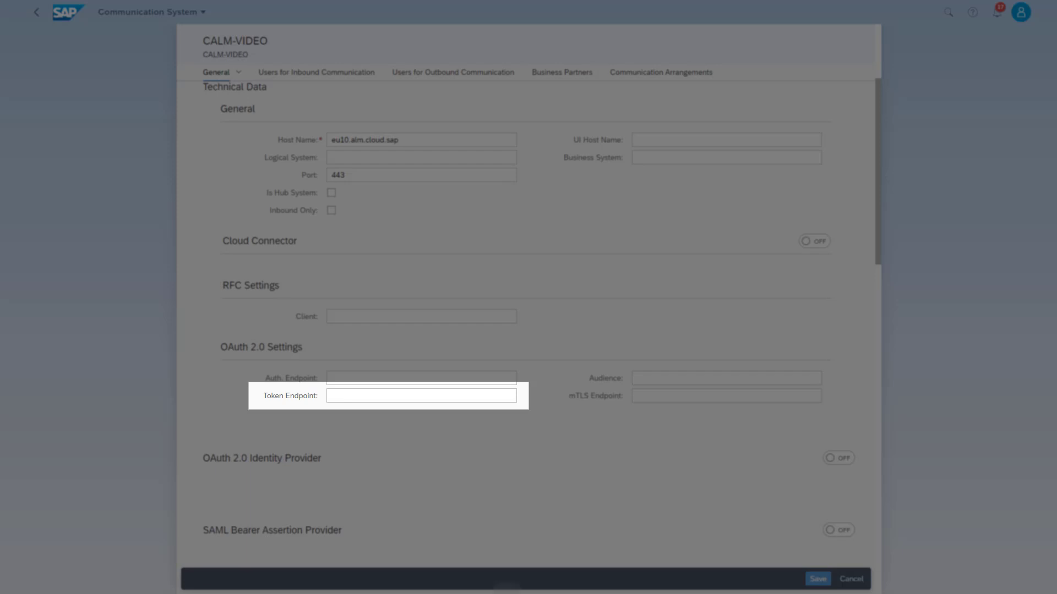
pyautogui.click(398, 397)
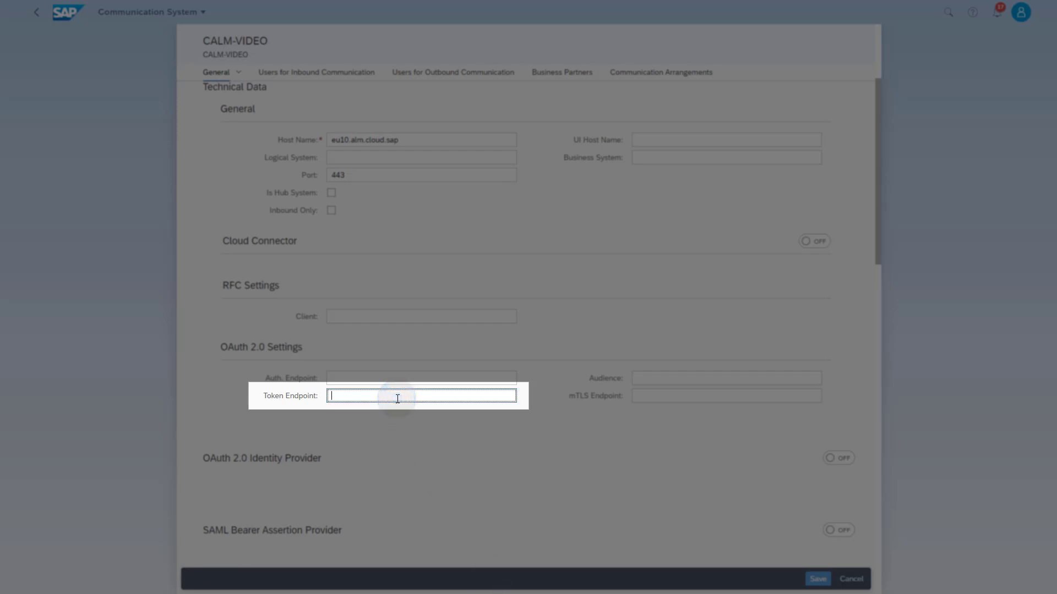
pyautogui.hotkey('ctrl', 'v')
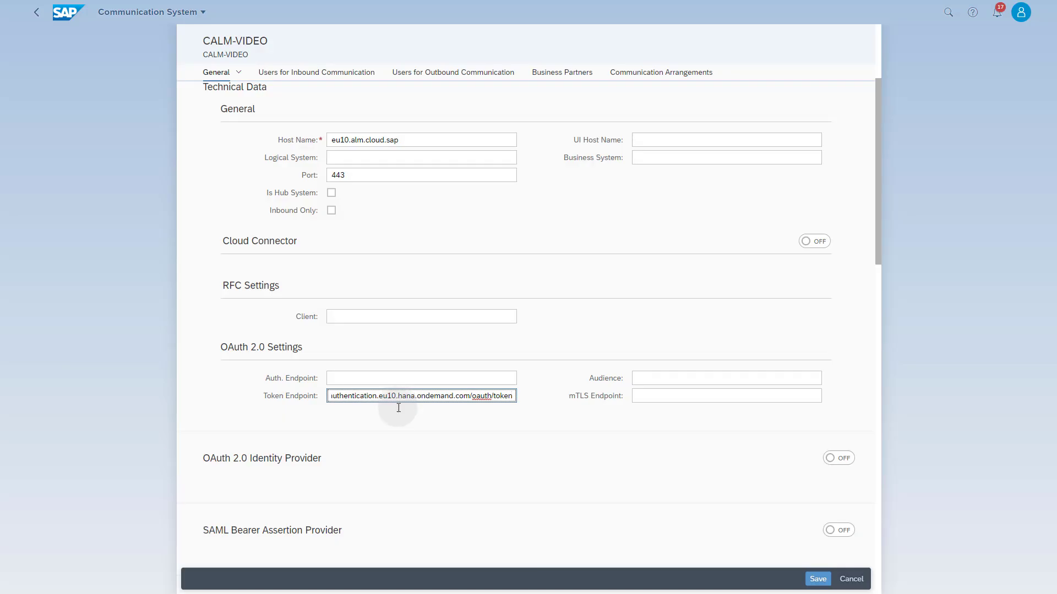
pyautogui.click(398, 413)
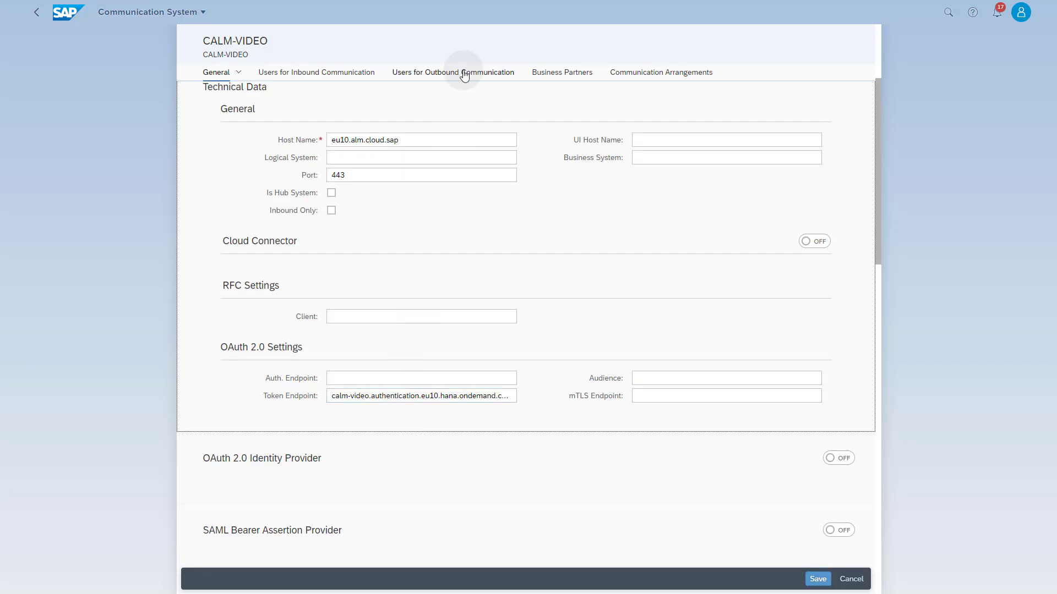
# Add an OAuth 2.0 outbound user to CALM-VIDEO with the pasted client ID and secret.
pyautogui.click(463, 73)
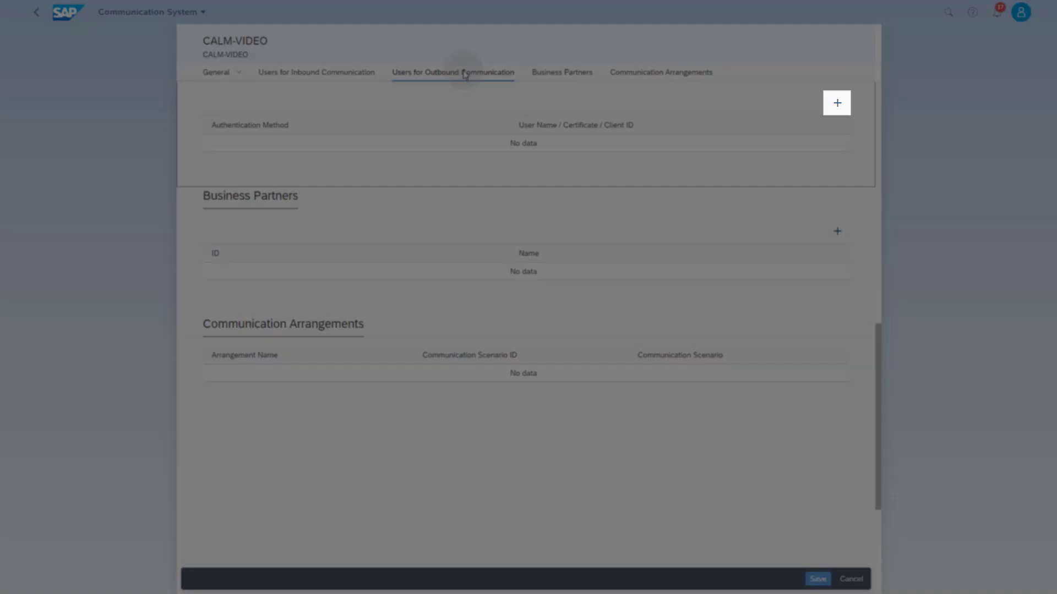
pyautogui.click(837, 104)
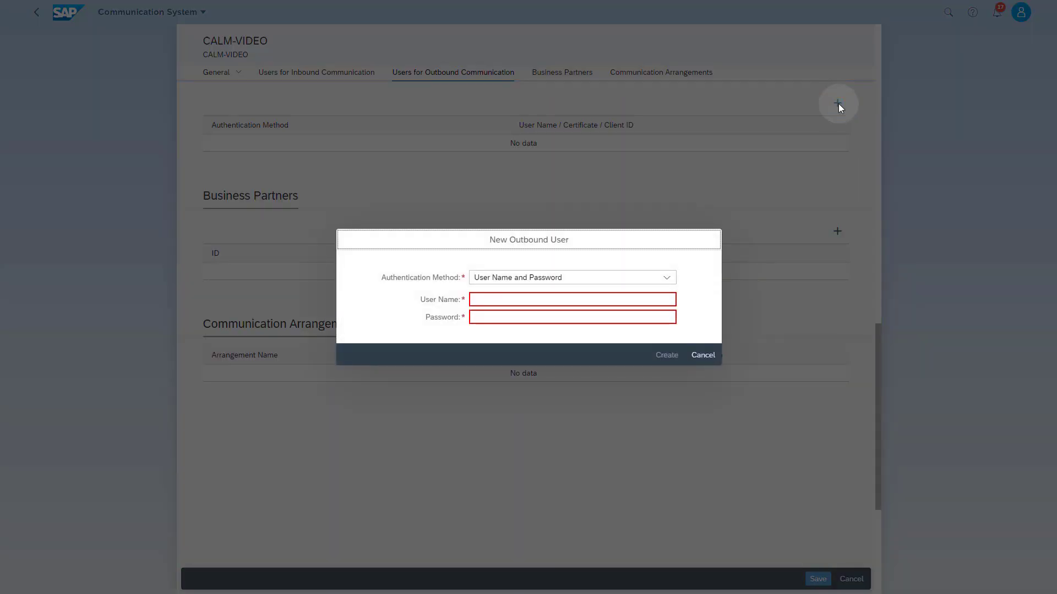
pyautogui.click(667, 277)
pyautogui.click(567, 345)
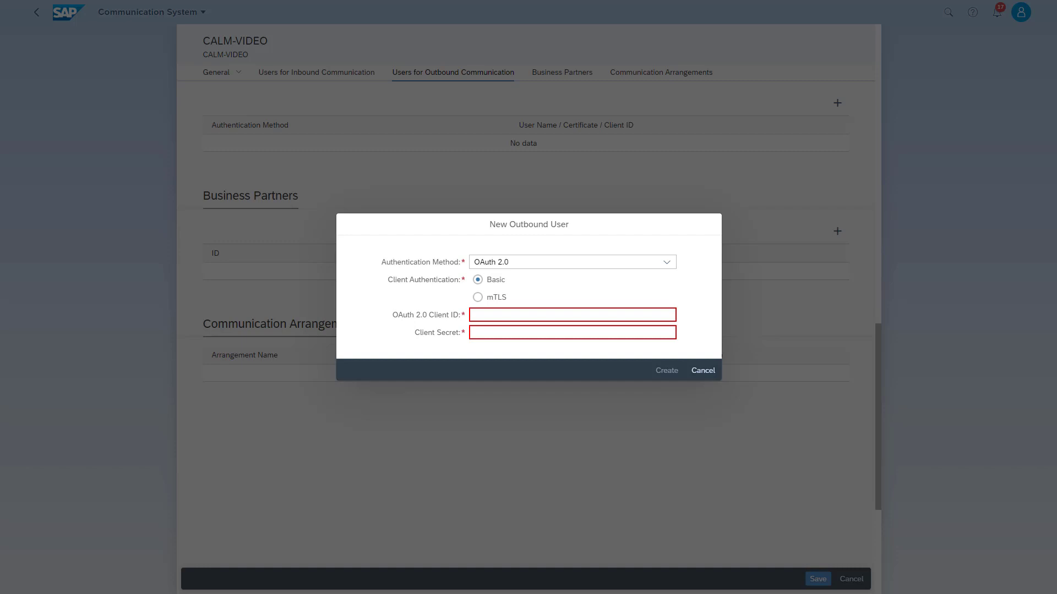
pyautogui.click(479, 313)
pyautogui.hotkey('ctrl', 'v')
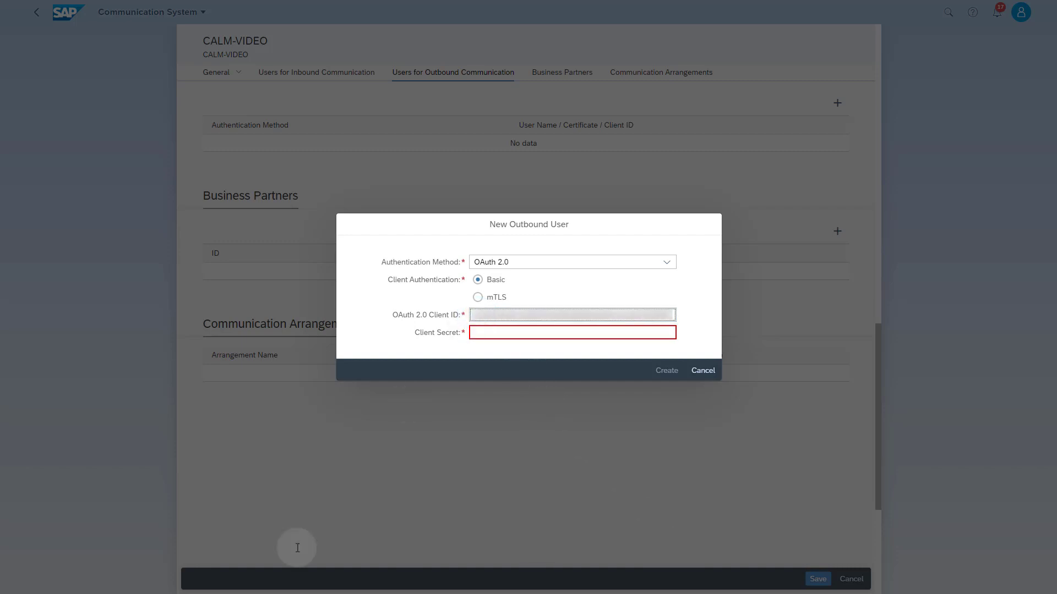
pyautogui.click(484, 331)
pyautogui.hotkey('ctrl', 'v')
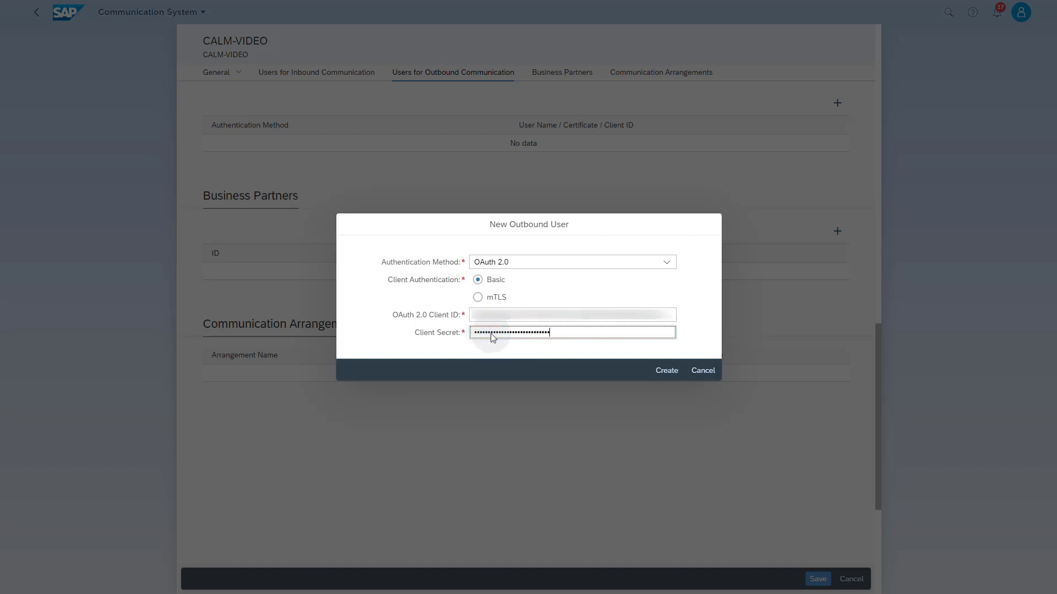
pyautogui.click(659, 372)
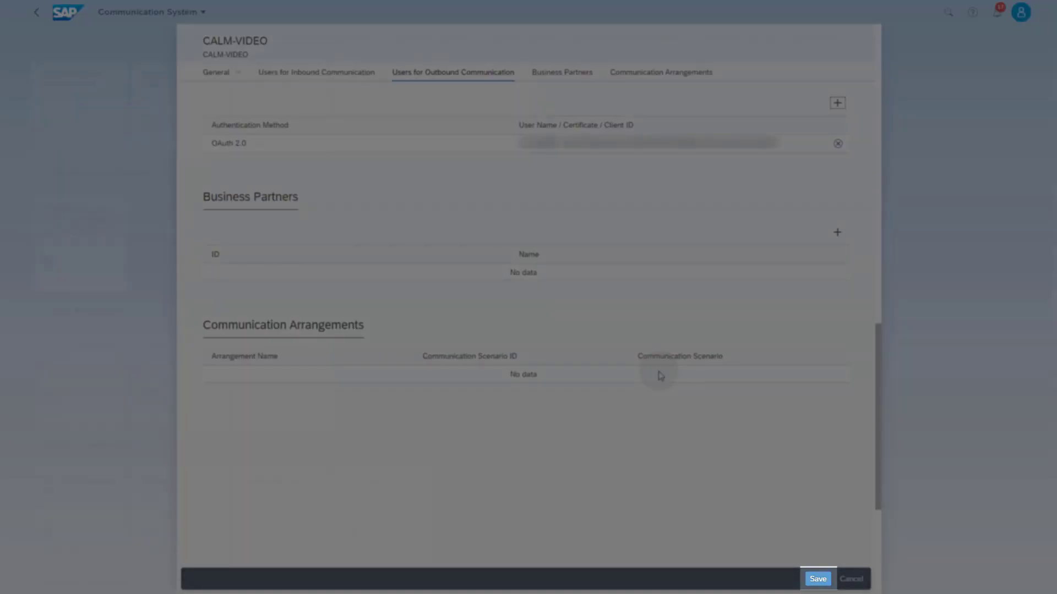
# Save the CALM-VIDEO system and start a new arrangement for scenario SAP_COM_0523.
pyautogui.click(819, 579)
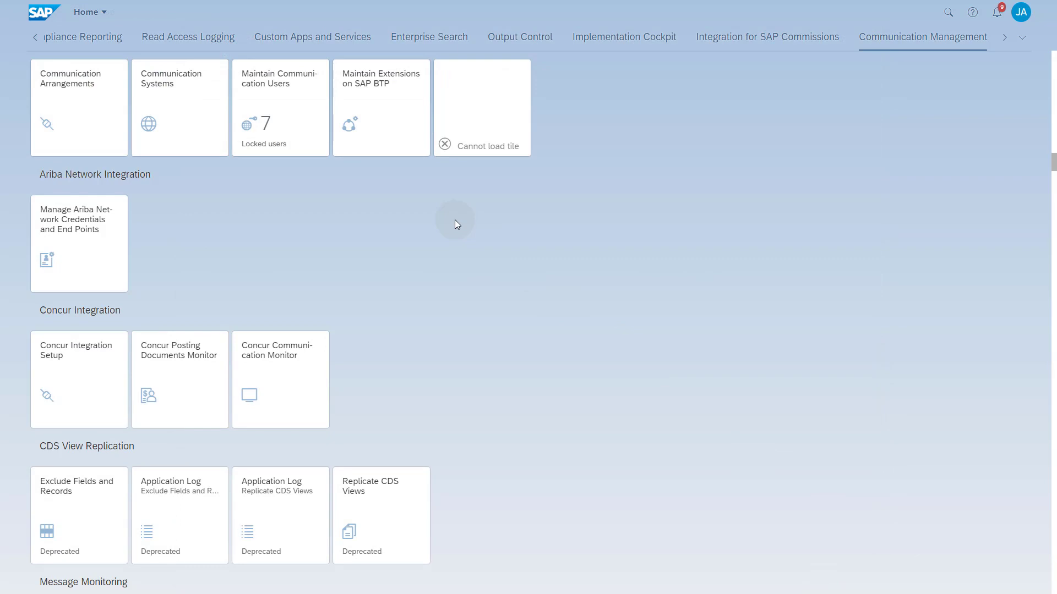
pyautogui.click(107, 114)
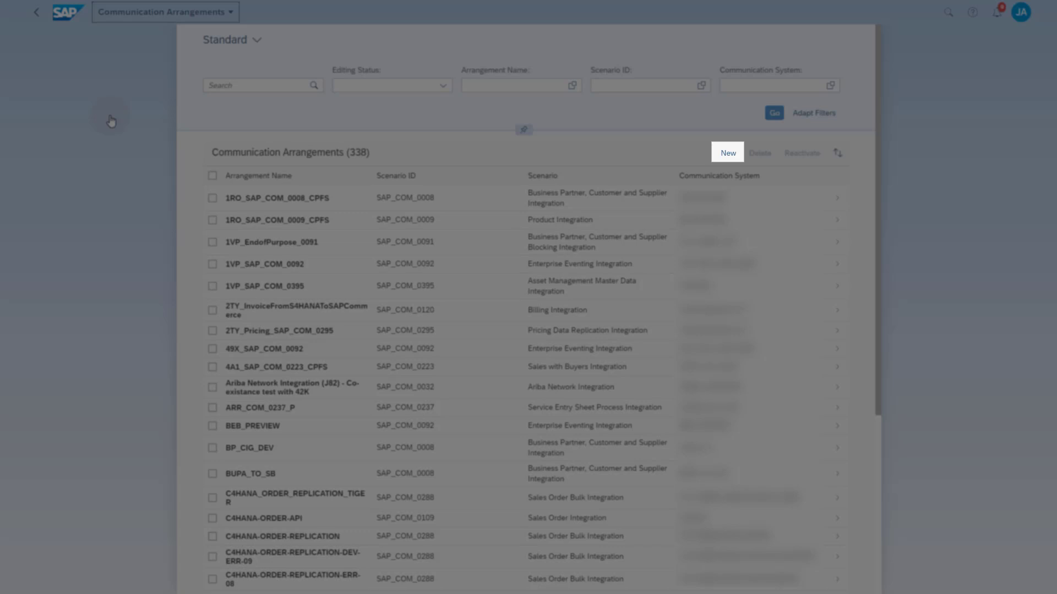
pyautogui.click(728, 155)
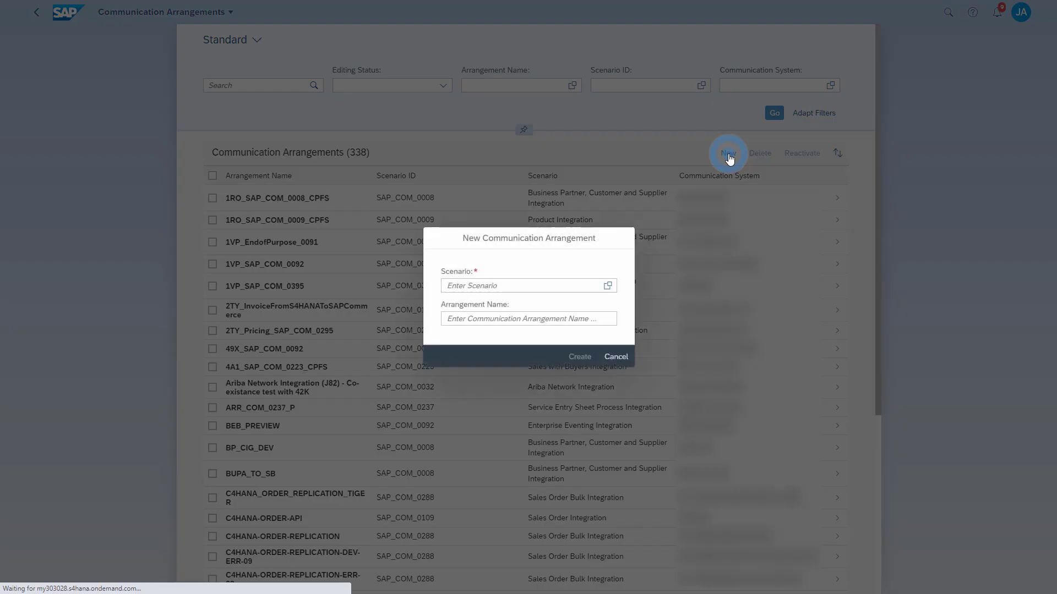
pyautogui.click(603, 290)
pyautogui.click(419, 122)
pyautogui.click(419, 123)
pyautogui.write('523')
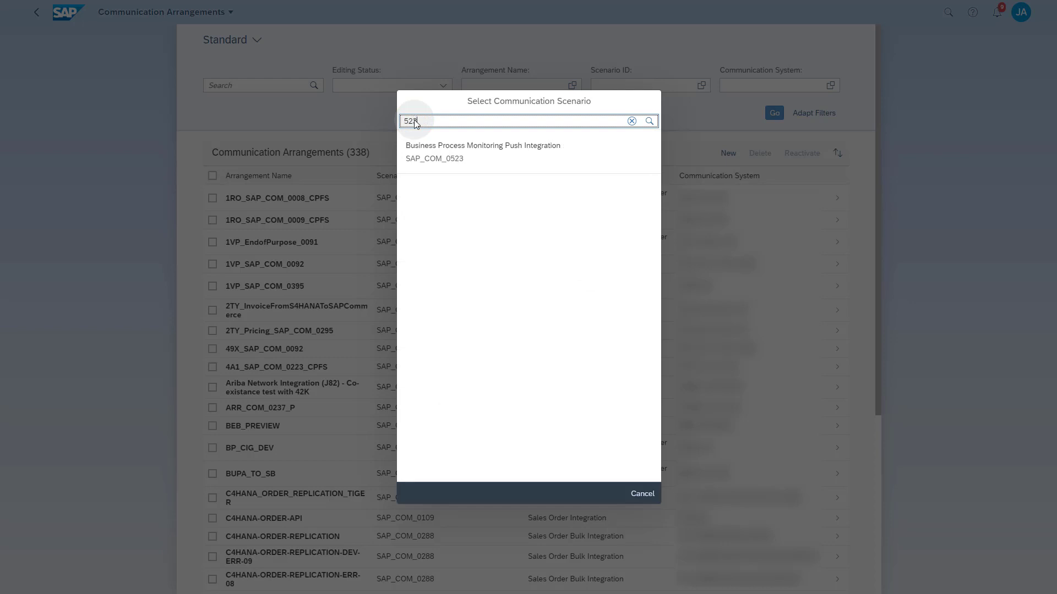
pyautogui.click(430, 154)
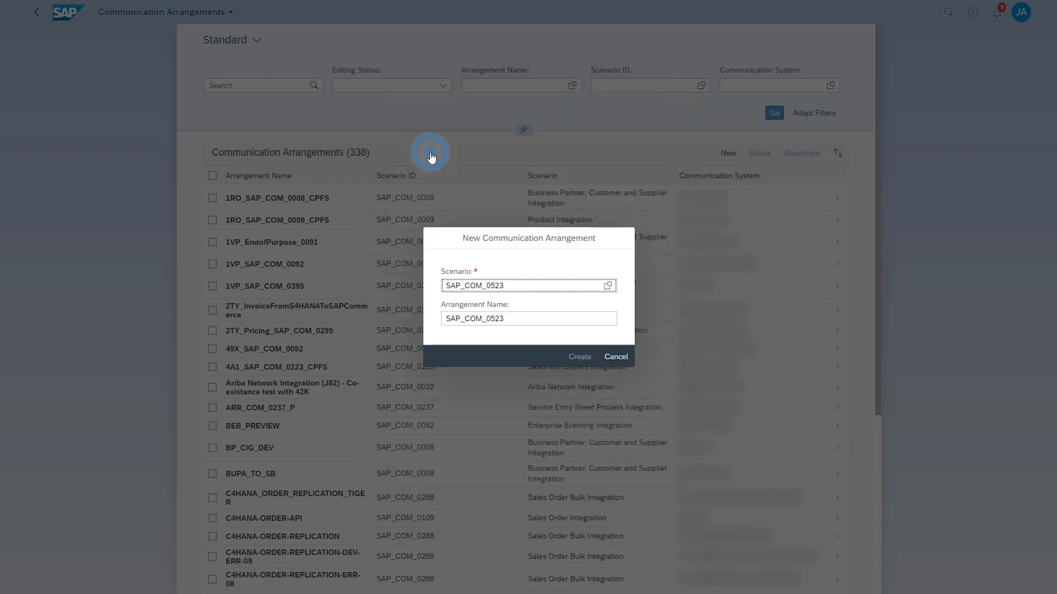
# Name the arrangement CALM-VIDEO-BPMON-Push and create it.
pyautogui.doubleClick(503, 321)
pyautogui.write('CAL')
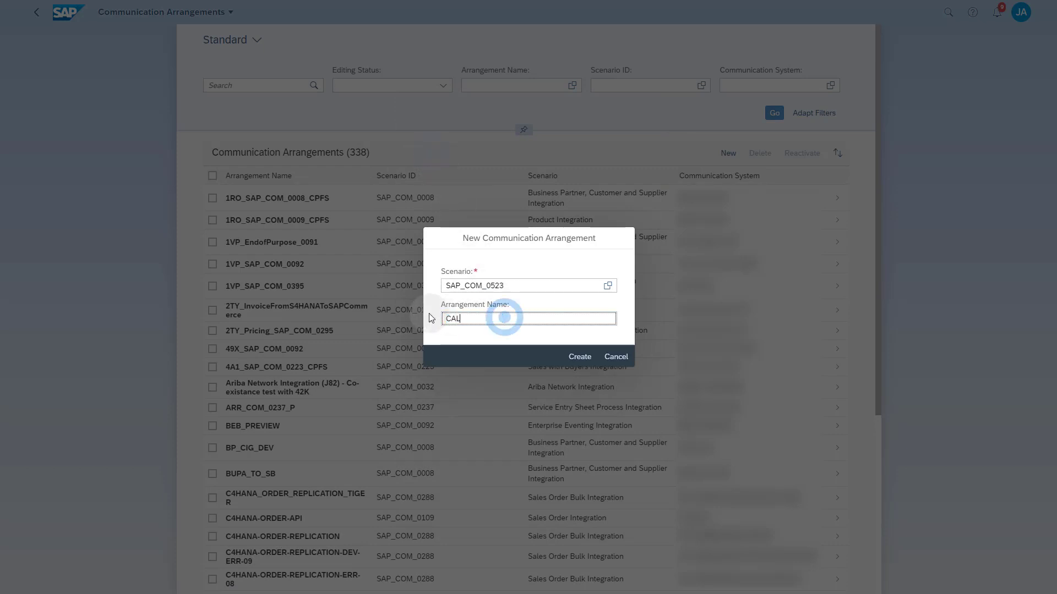
pyautogui.write('M-VIDEO-BPMON-Push')
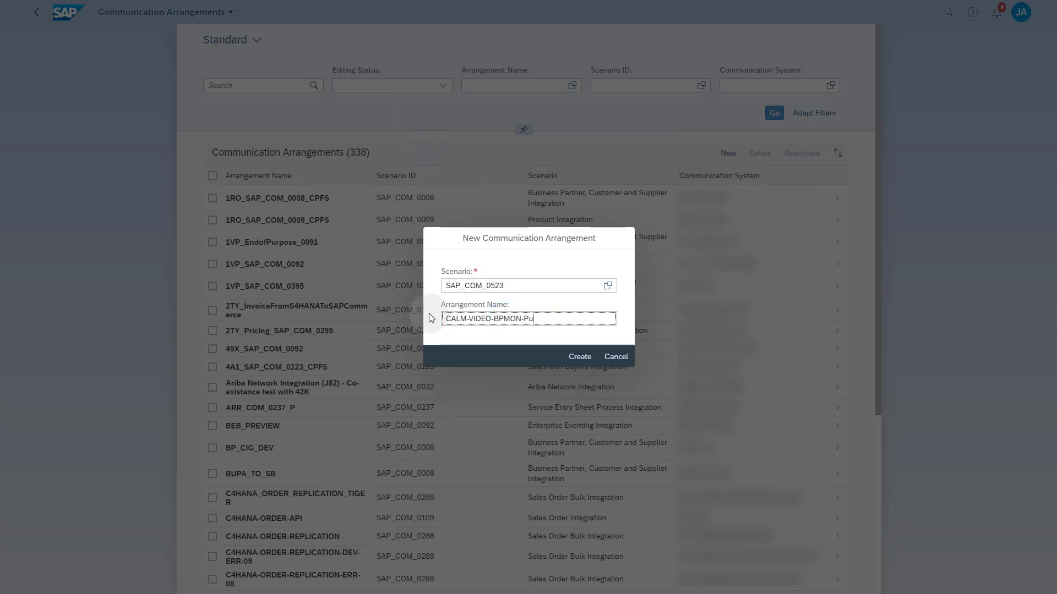
pyautogui.click(580, 360)
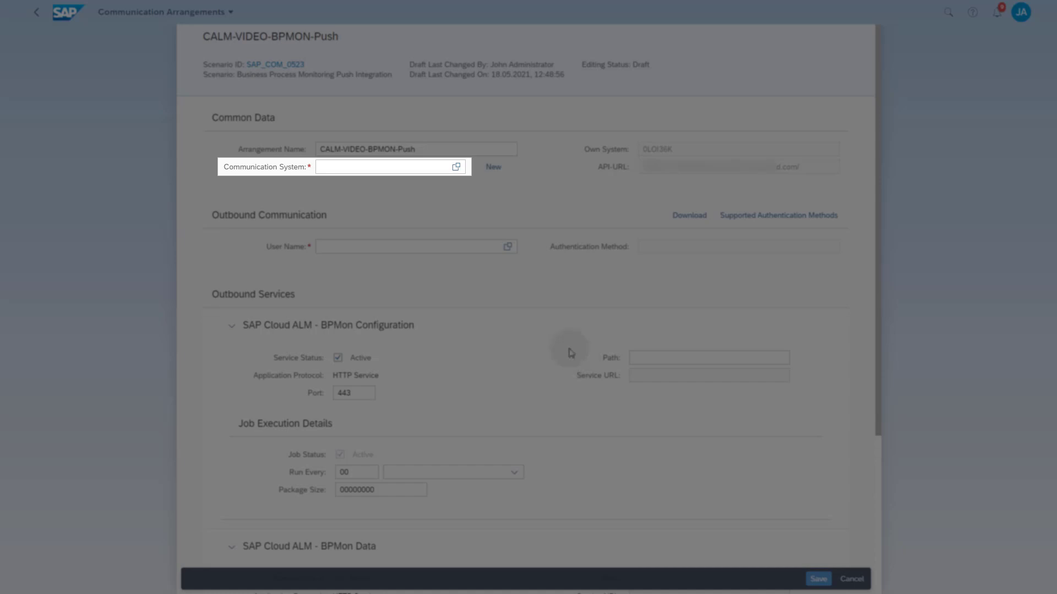
# Assign communication system CALM-VIDEO and set the BPMon Configuration path to /.
pyautogui.click(376, 167)
pyautogui.write('CALM-VIDEO')
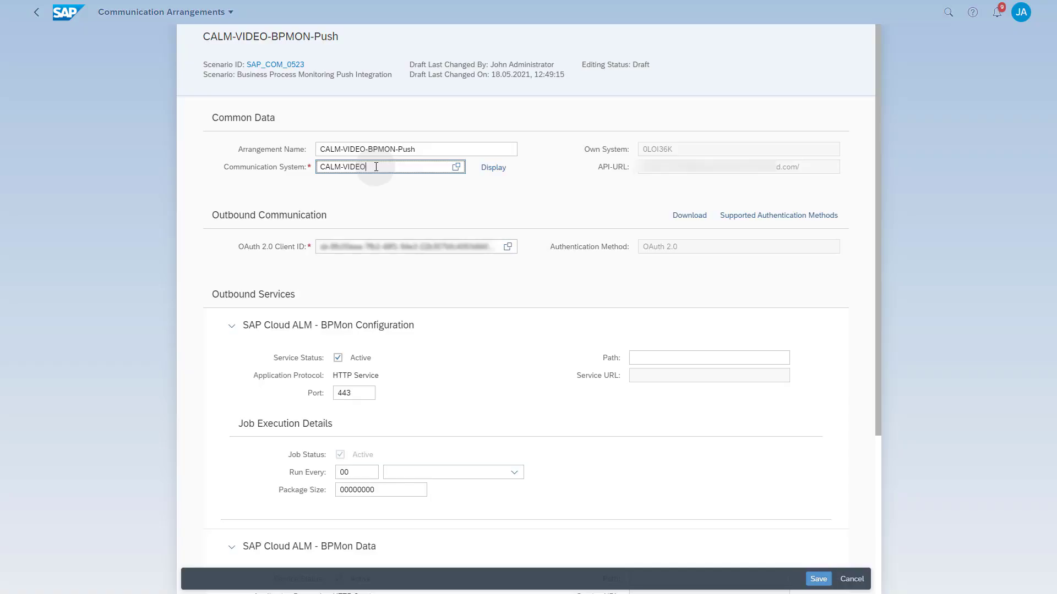
pyautogui.click(669, 355)
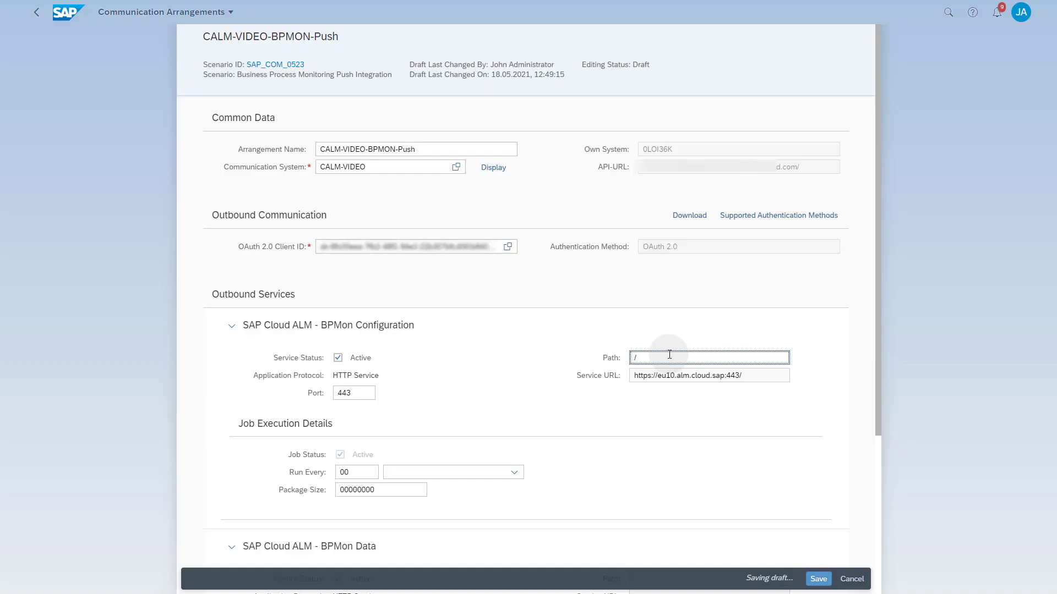
pyautogui.write('/')
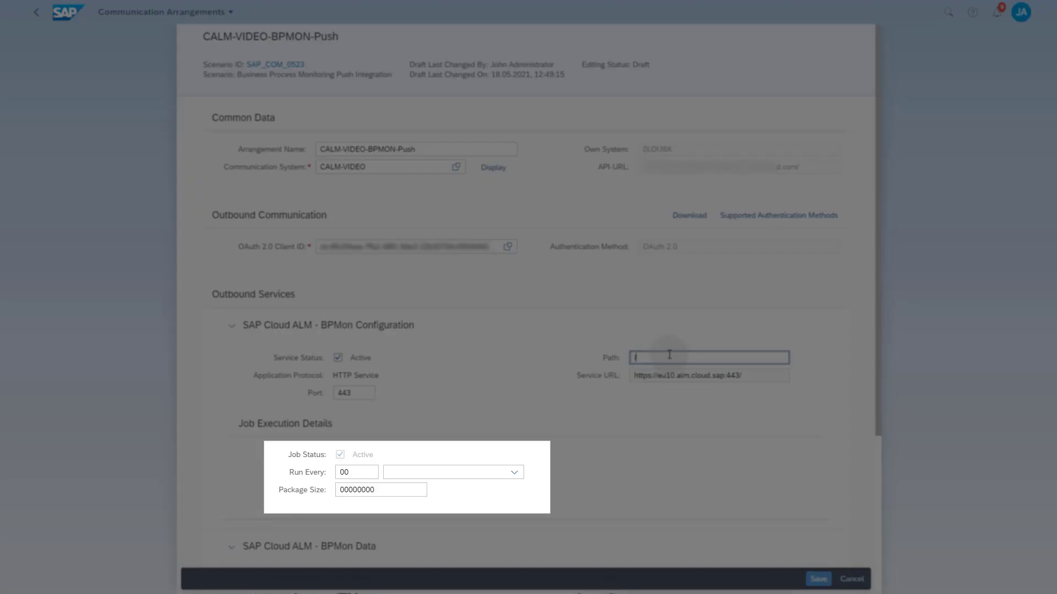
# Set the BPMon Configuration job to run every 01 Hour(s).
pyautogui.click(354, 474)
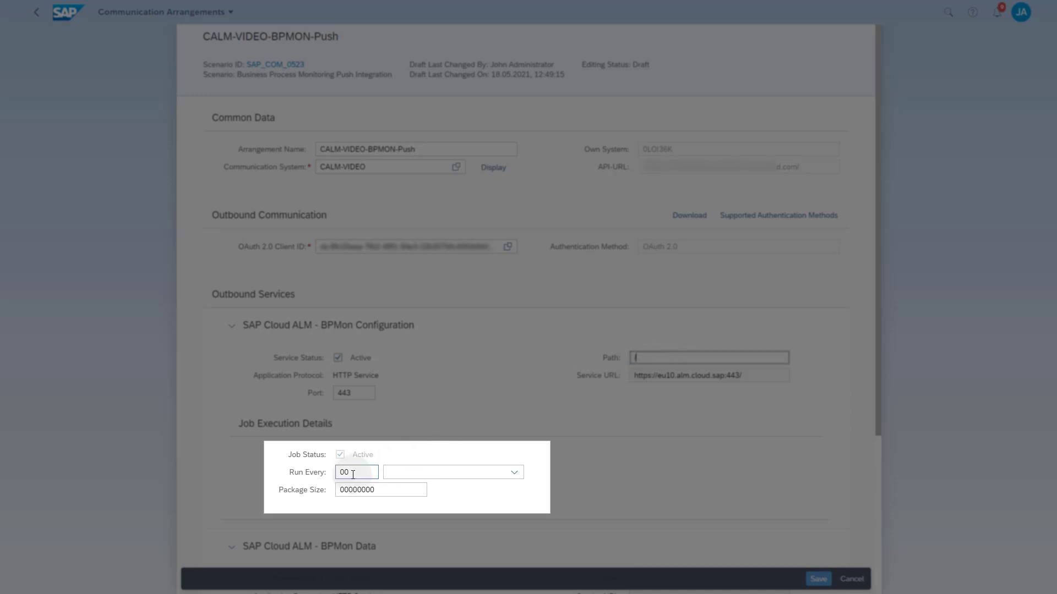
pyautogui.doubleClick(353, 475)
pyautogui.write('01')
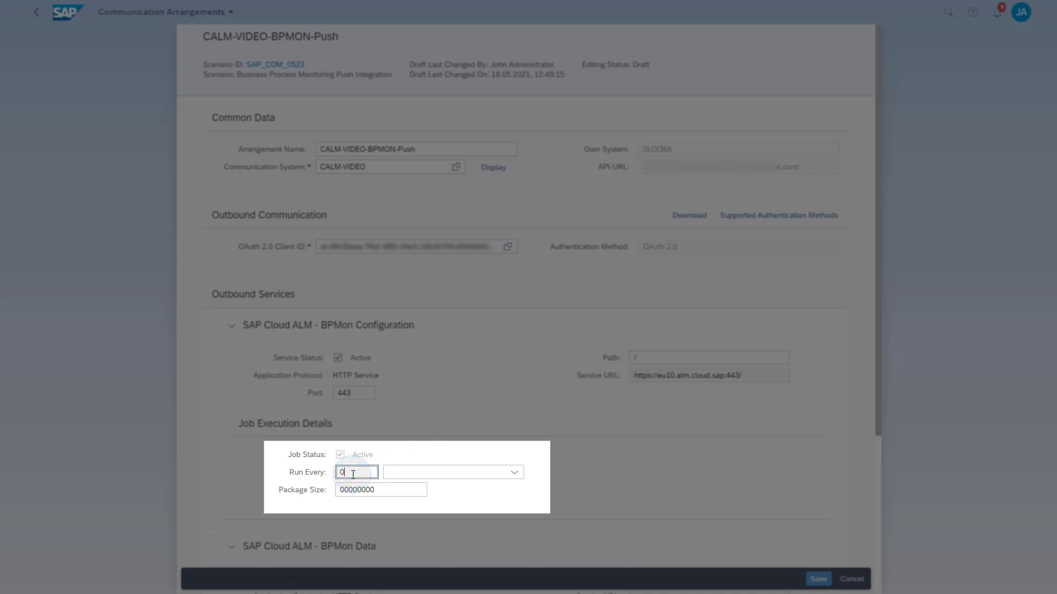
pyautogui.click(513, 473)
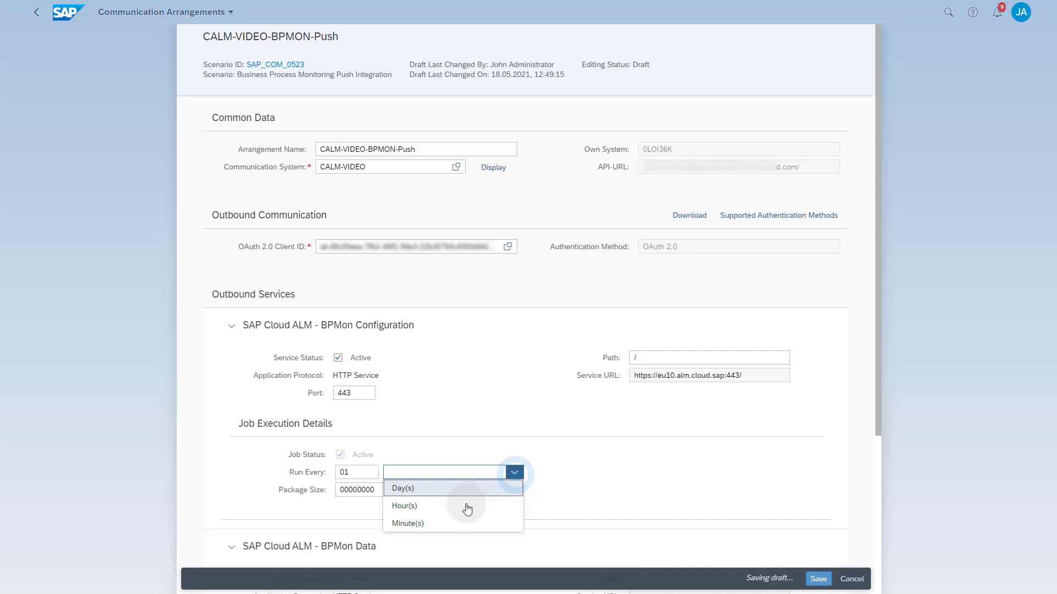
pyautogui.click(466, 506)
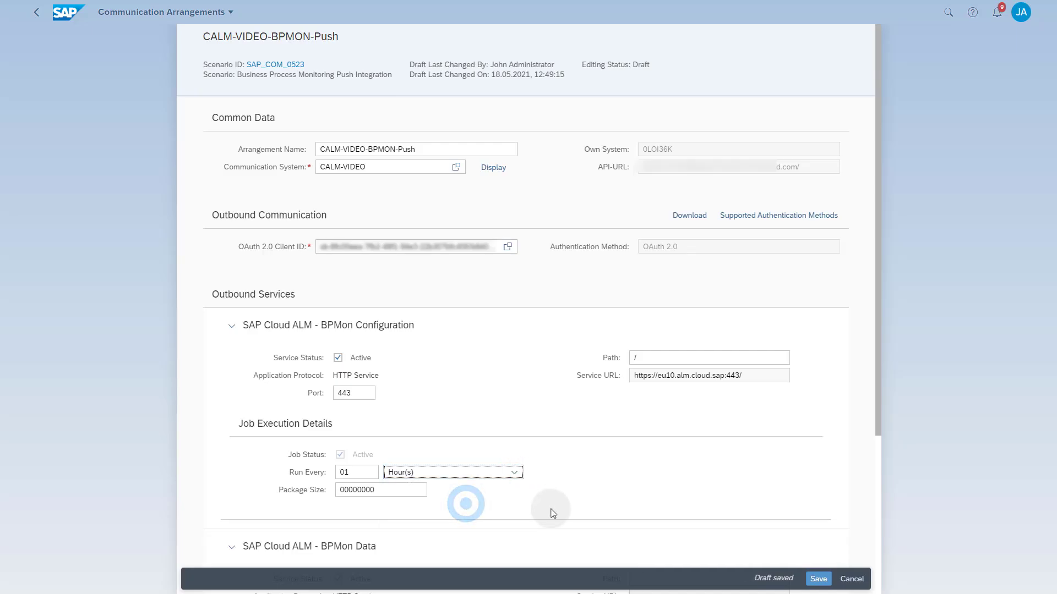
# Set the BPMon Data job to run every 01 Minute(s) and save the arrangement.
pyautogui.click(880, 529)
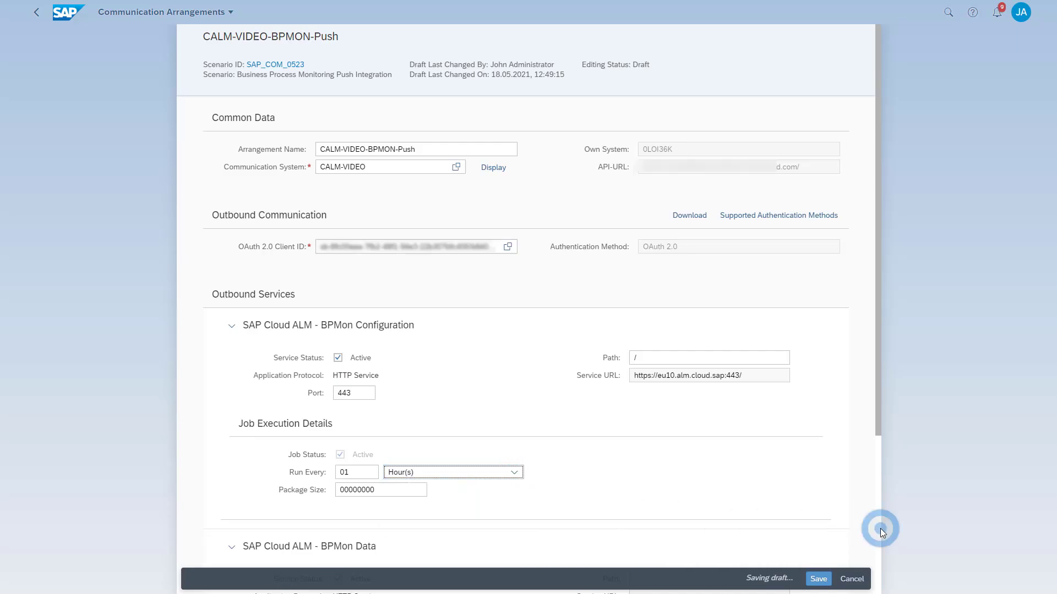
pyautogui.click(645, 367)
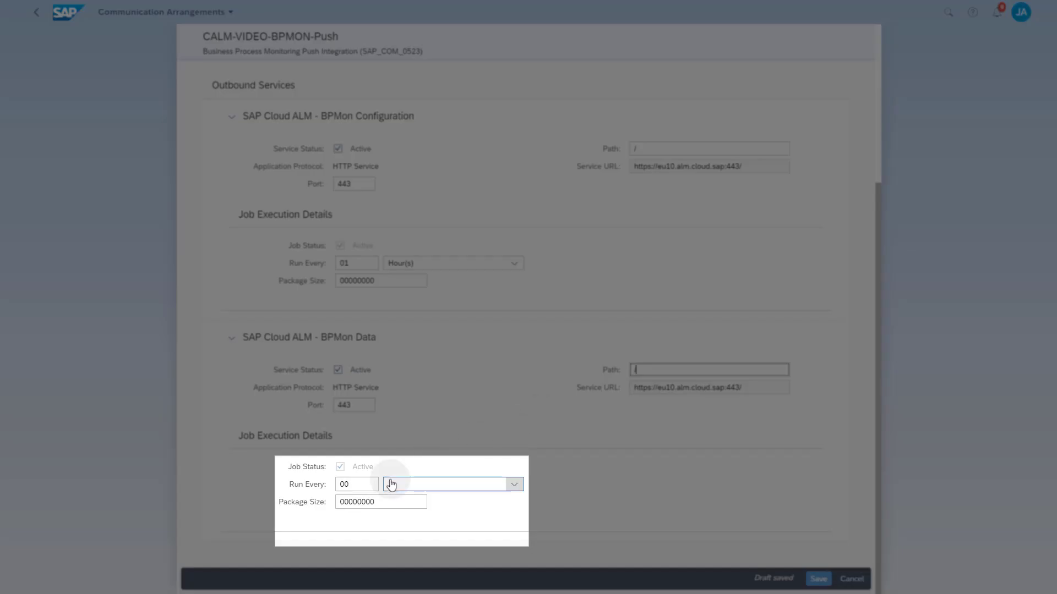
pyautogui.click(371, 488)
pyautogui.press('BackSpace')
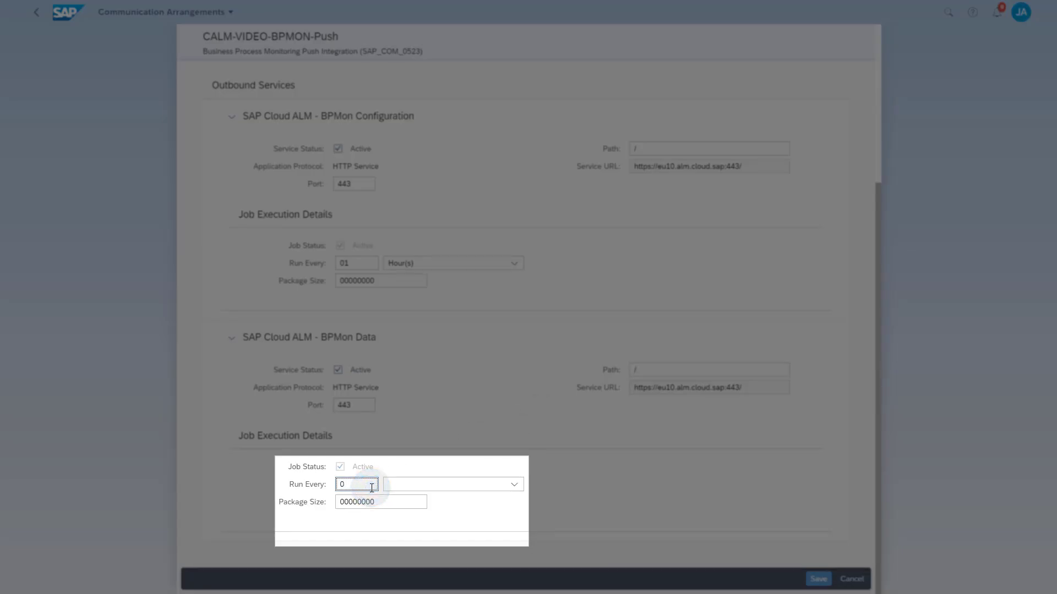
pyautogui.write('1')
pyautogui.click(512, 485)
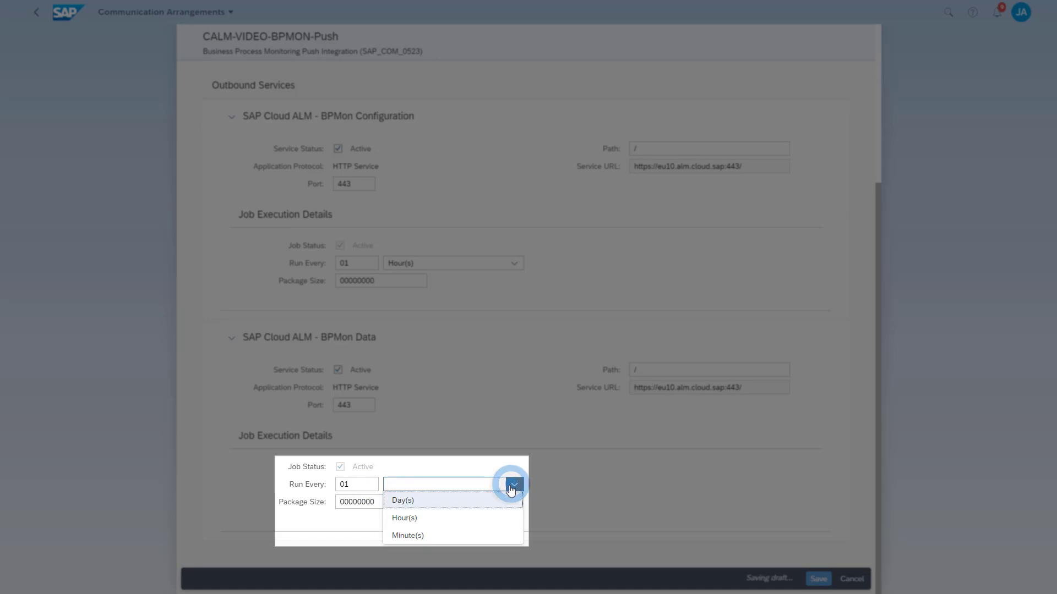
pyautogui.click(462, 533)
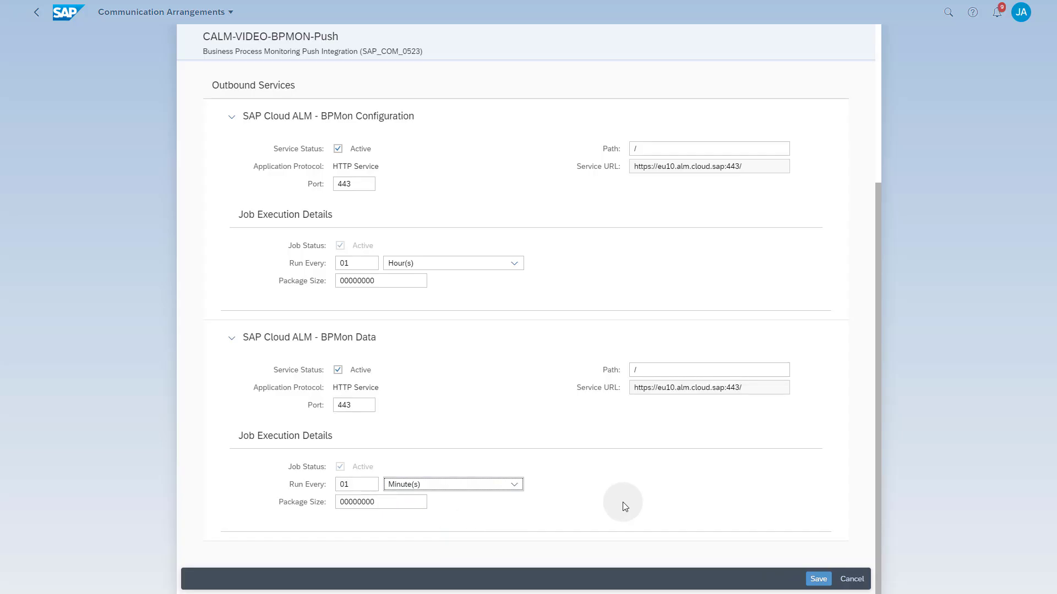
pyautogui.click(820, 580)
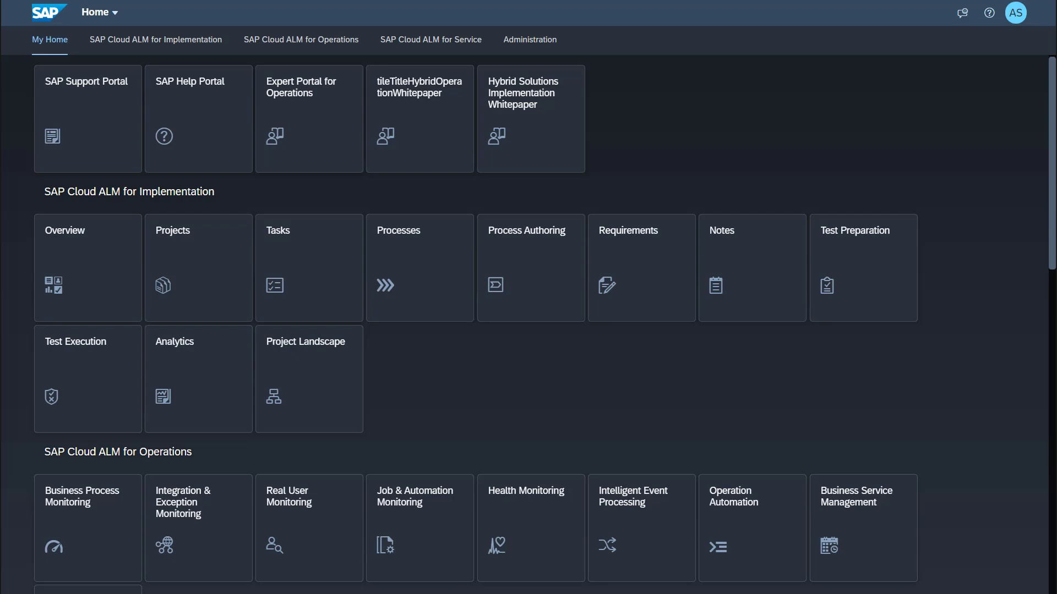
# Open Business Process Monitoring from the SAP Cloud ALM for Operations apps.
pyautogui.click(324, 40)
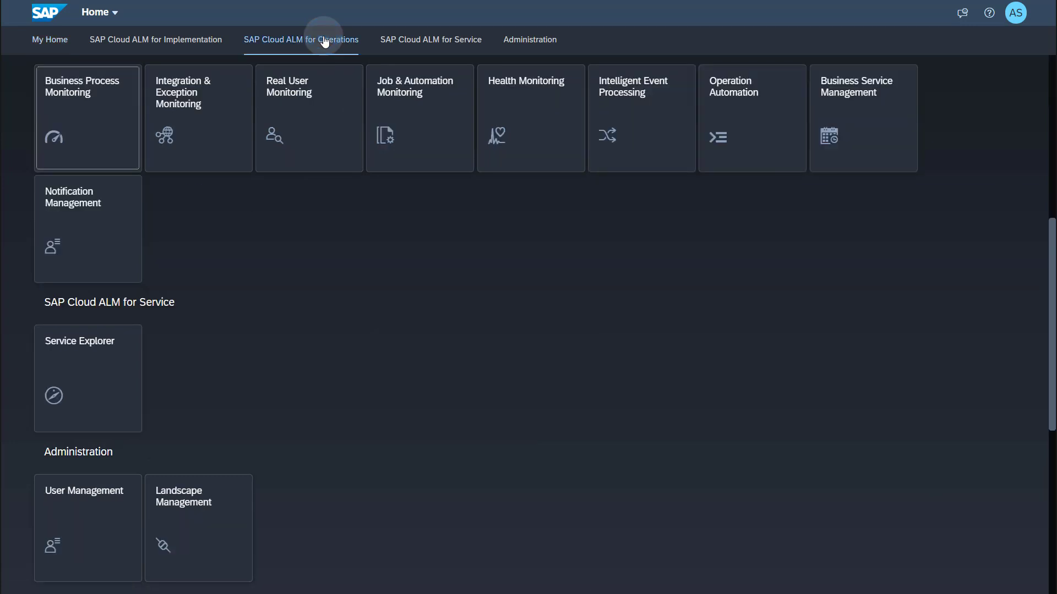
pyautogui.click(100, 100)
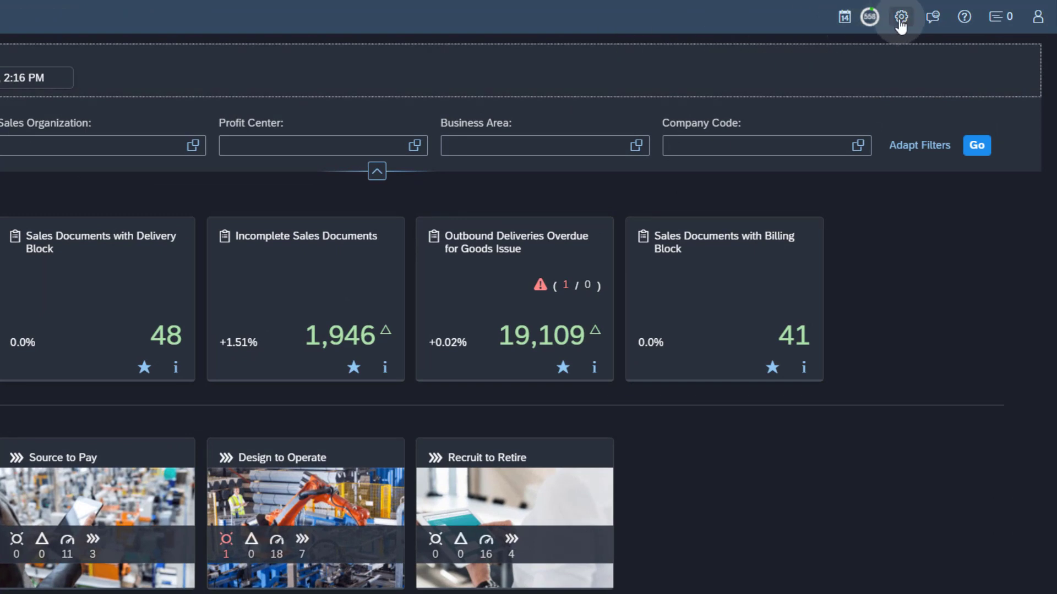
# In monitoring settings, confirm the active systems and filter KPI Management to 'Lead to Cash'.
pyautogui.click(901, 17)
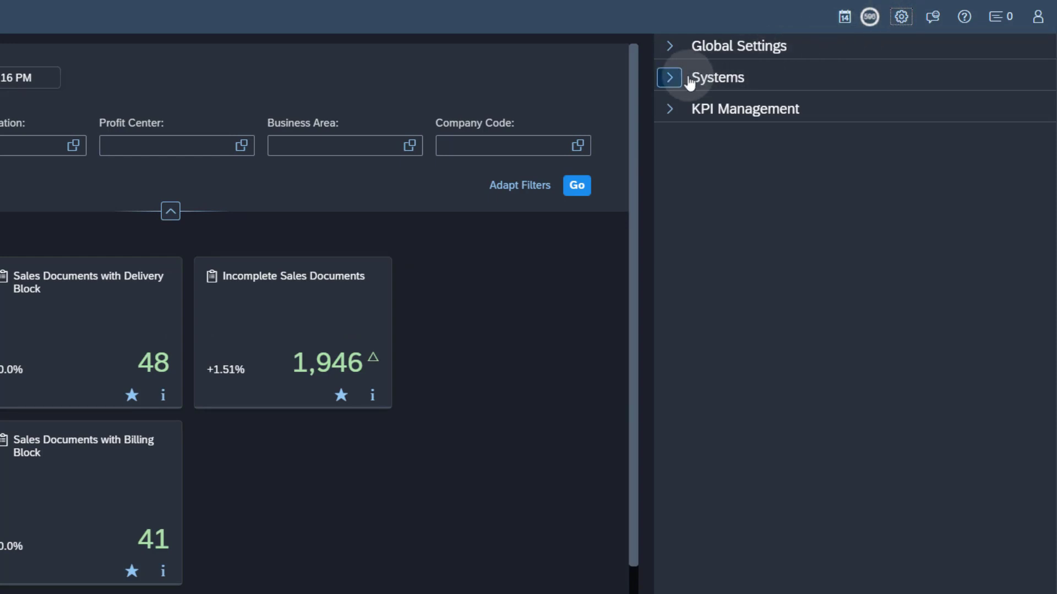
pyautogui.click(670, 80)
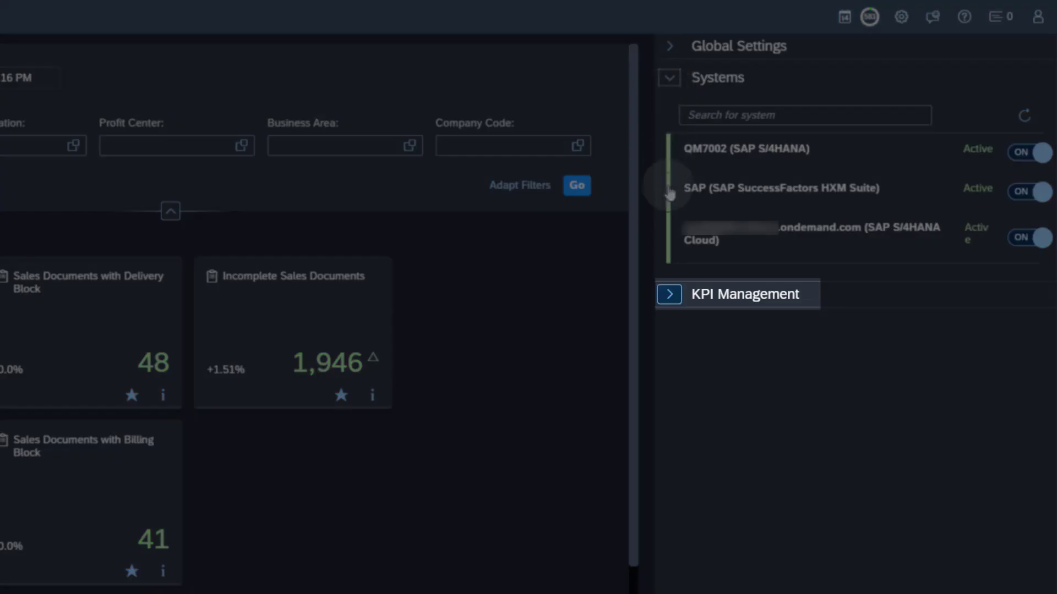
pyautogui.click(669, 294)
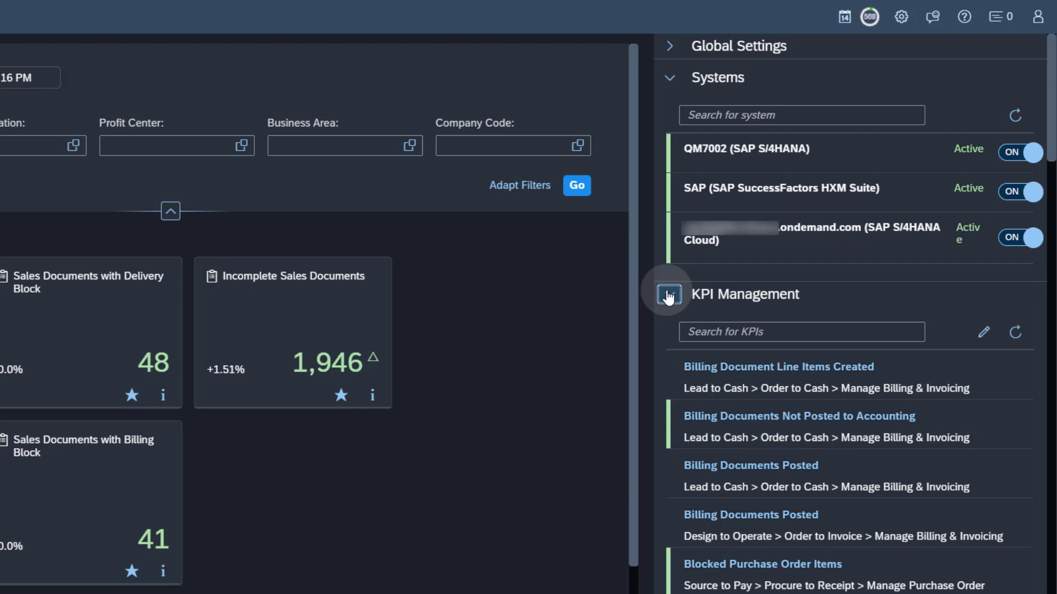
pyautogui.click(720, 333)
pyautogui.click(720, 333)
pyautogui.write('Lead to Cash')
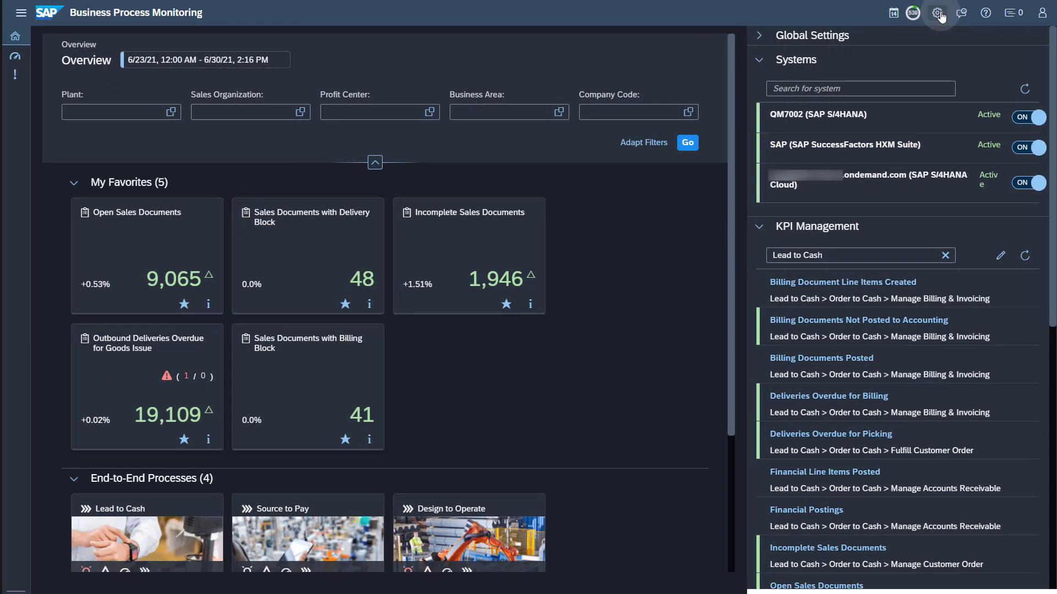
pyautogui.click(937, 13)
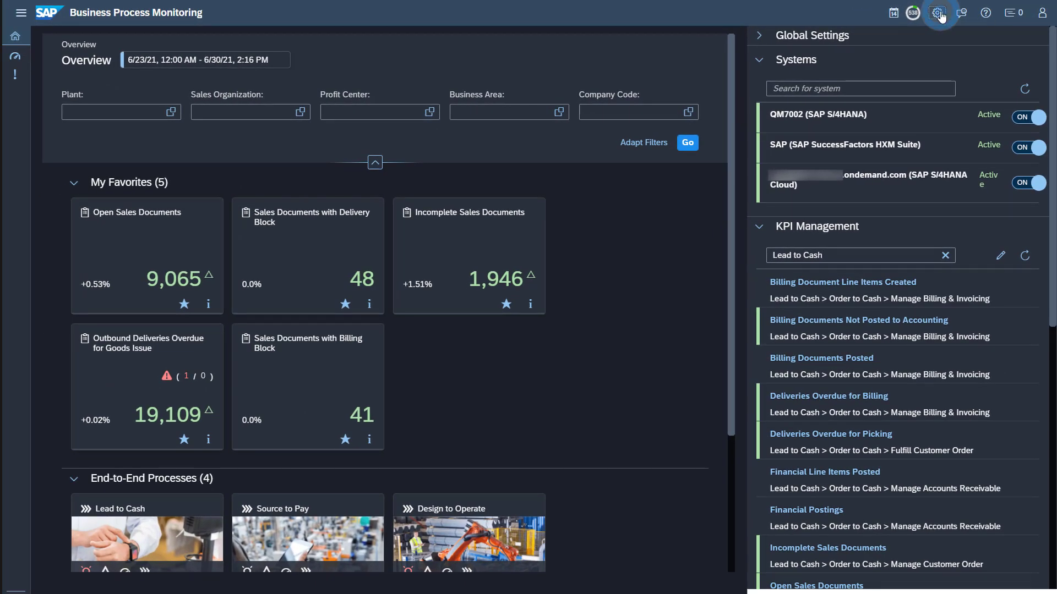